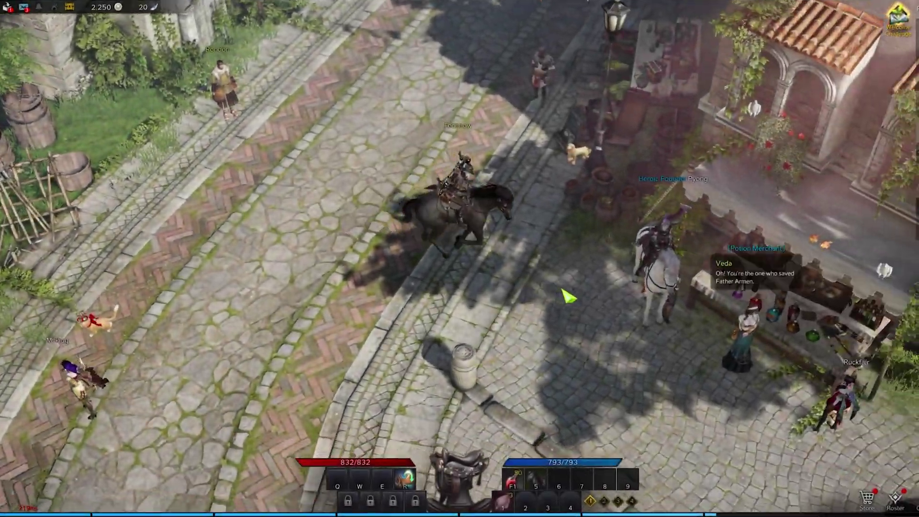
Ride the mounted character through the town past the lion statue and fountain, stopping on the cobbled street
right_click(569, 297)
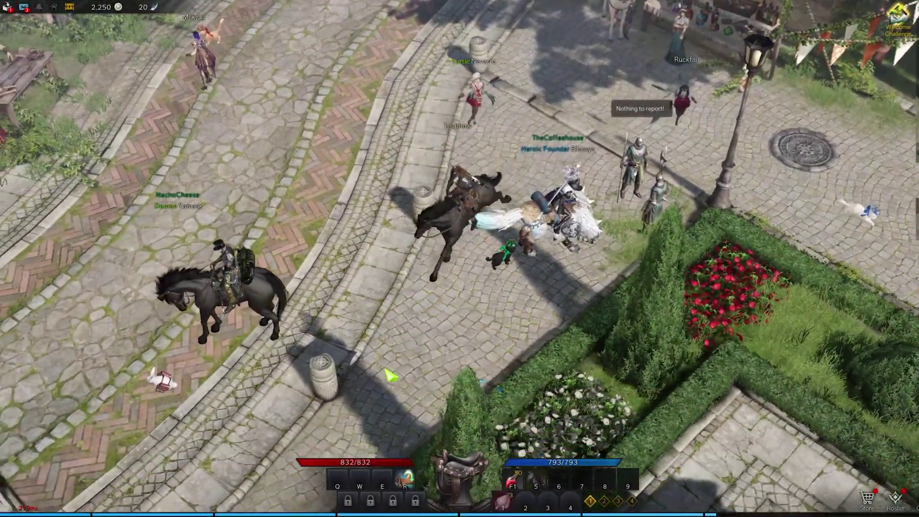
right_click(390, 376)
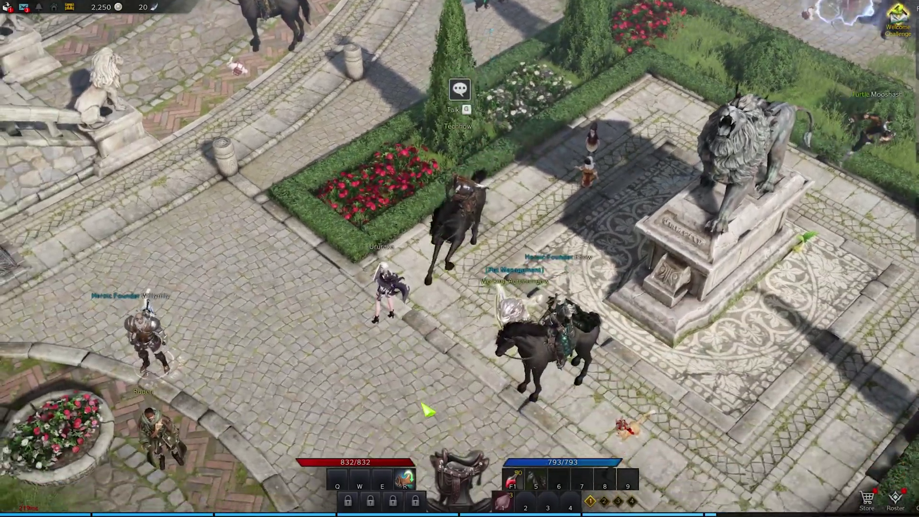
right_click(422, 405)
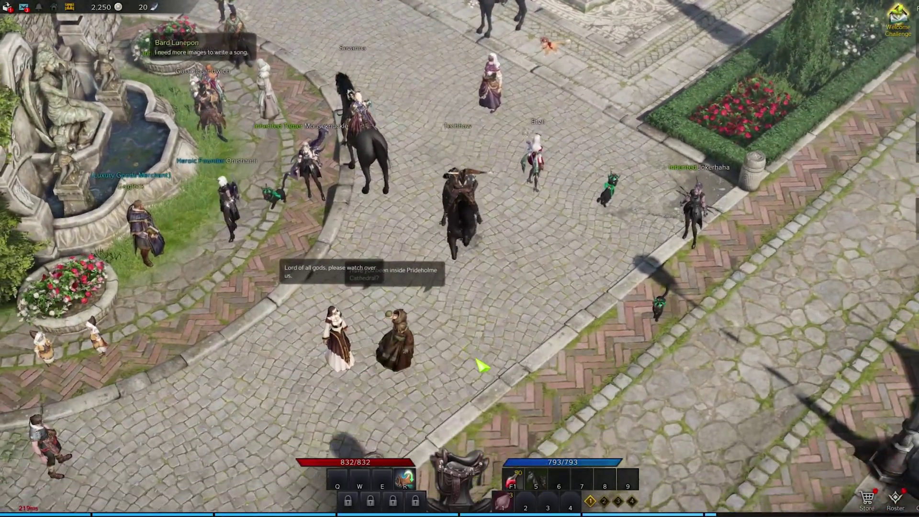
right_click(481, 366)
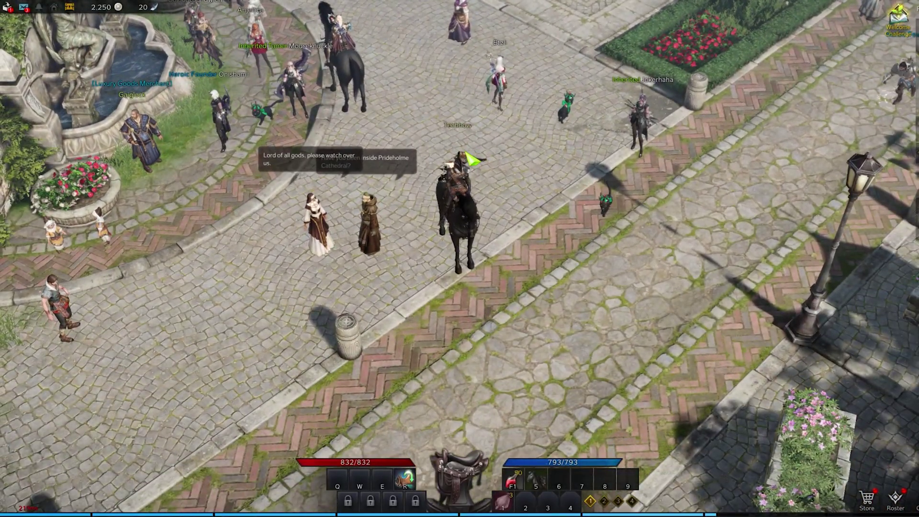
Set Auto Optimization fully to Prioritize Performance in the game's video settings and accept the settings
key(Escape)
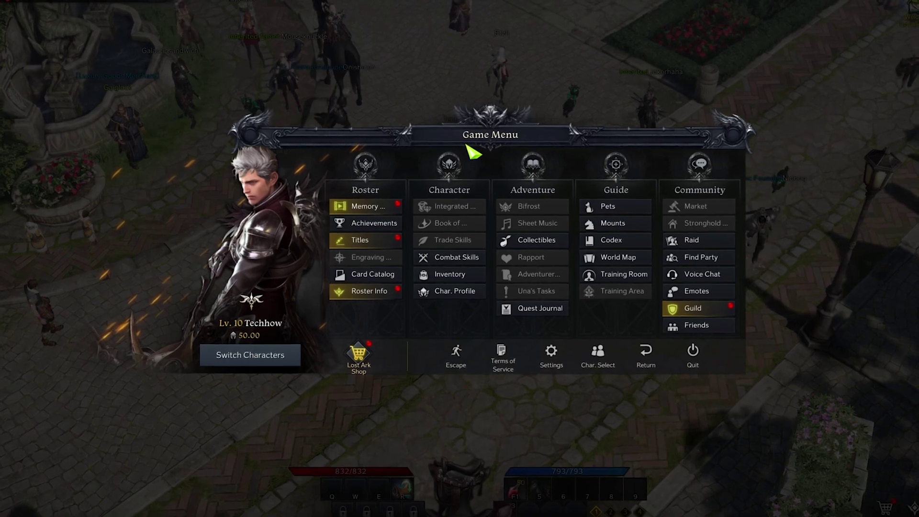
key(Escape)
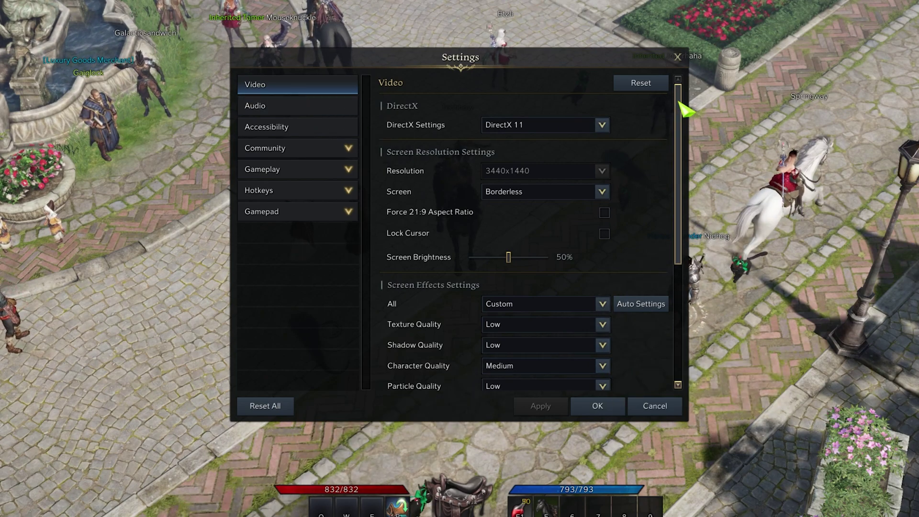
drag(679, 102, 622, 288)
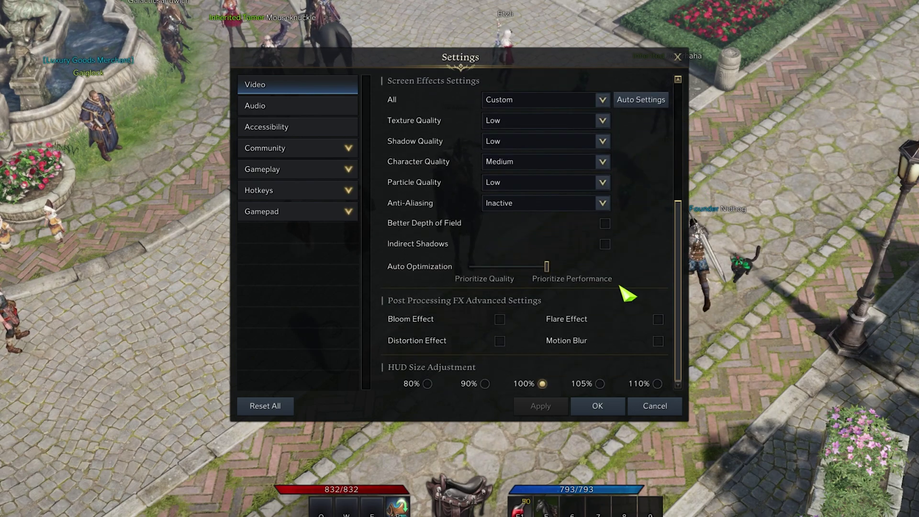
mouse_move(550, 268)
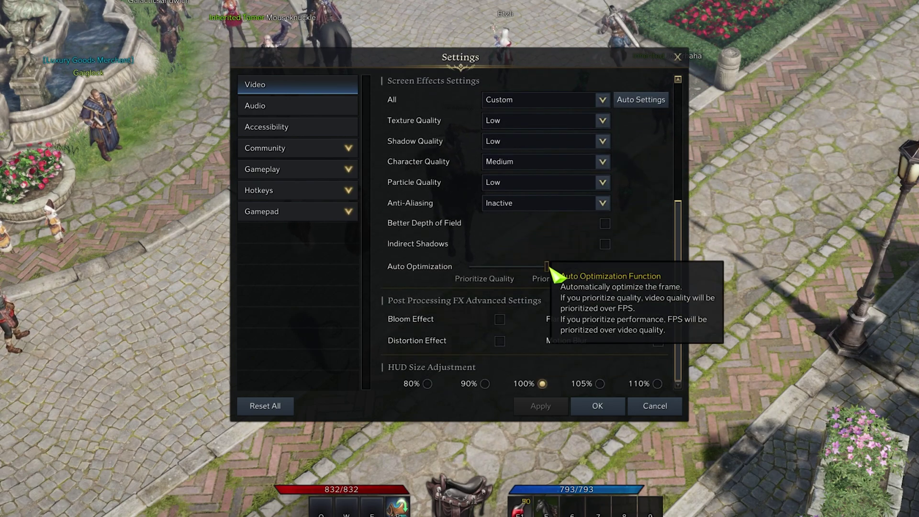
drag(548, 267, 569, 271)
mouse_move(548, 271)
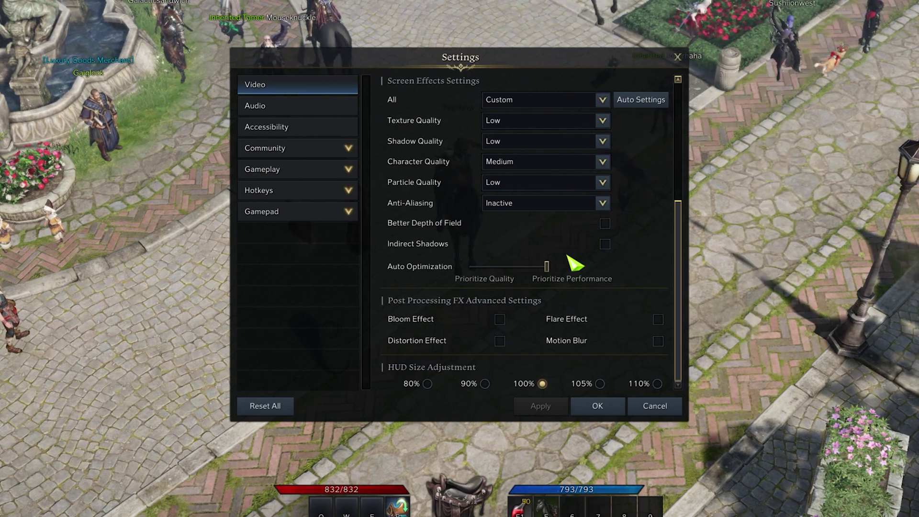
click(604, 406)
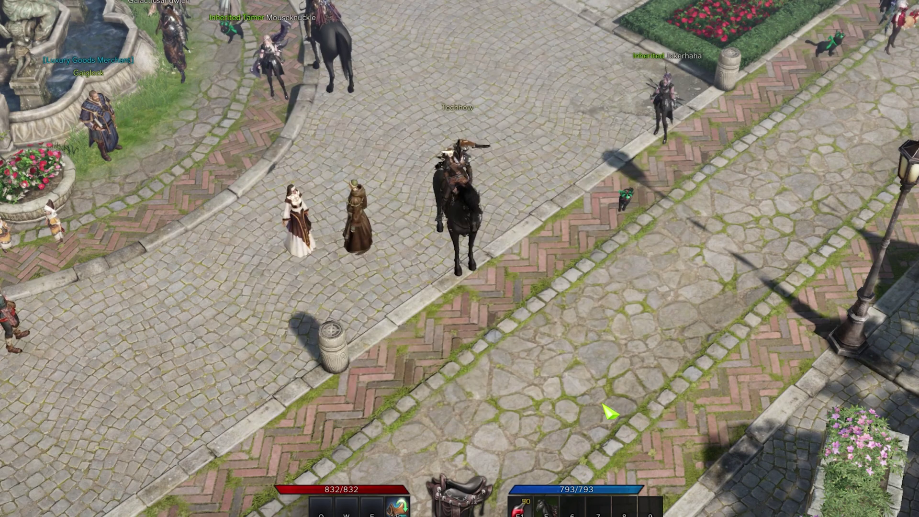
Quit the game and confirm the exit
key(Escape)
click(706, 364)
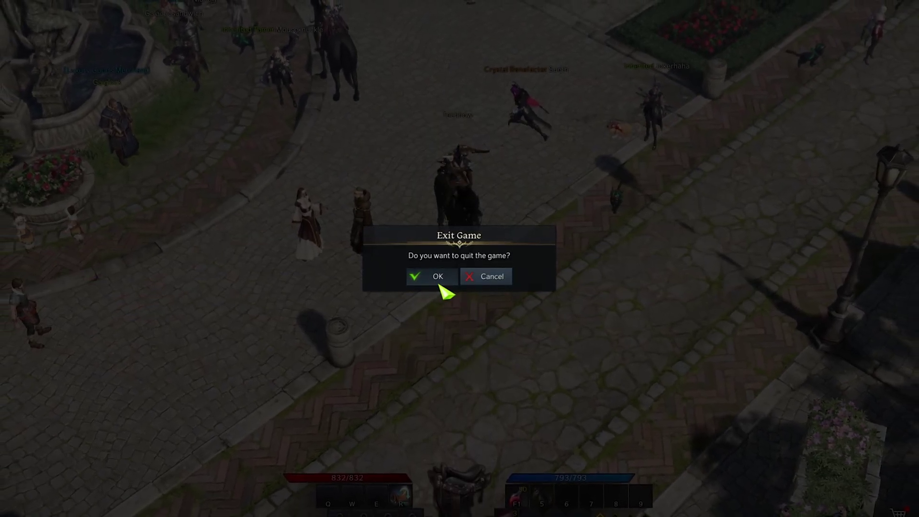
click(437, 282)
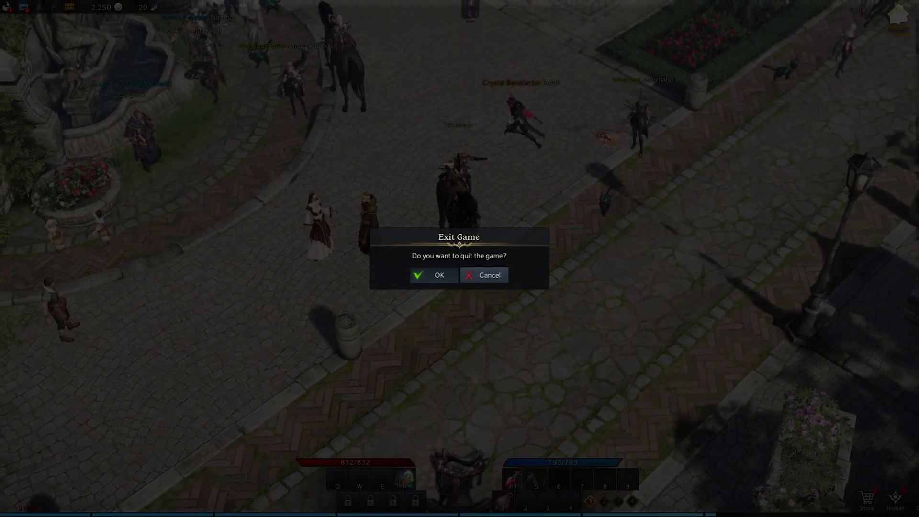
key(Escape)
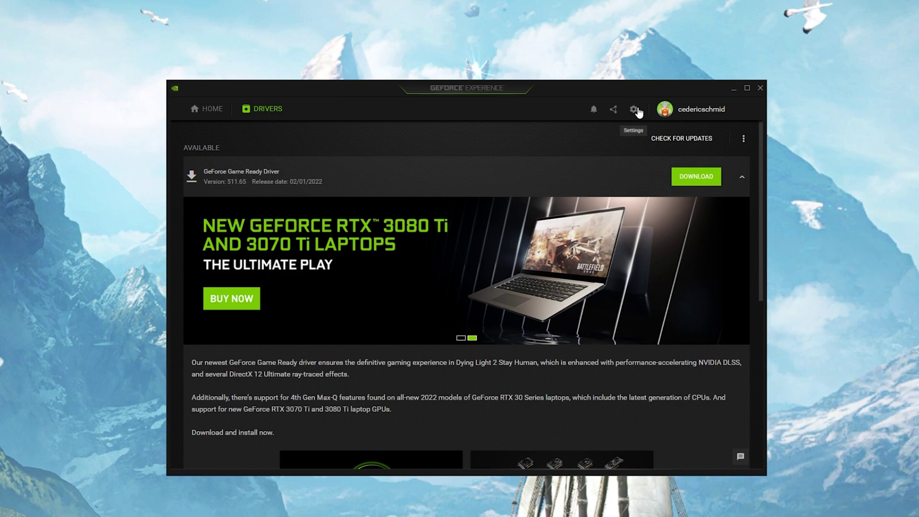
Open the general settings of GeForce Experience and look through the in-game overlay and feature options
click(633, 109)
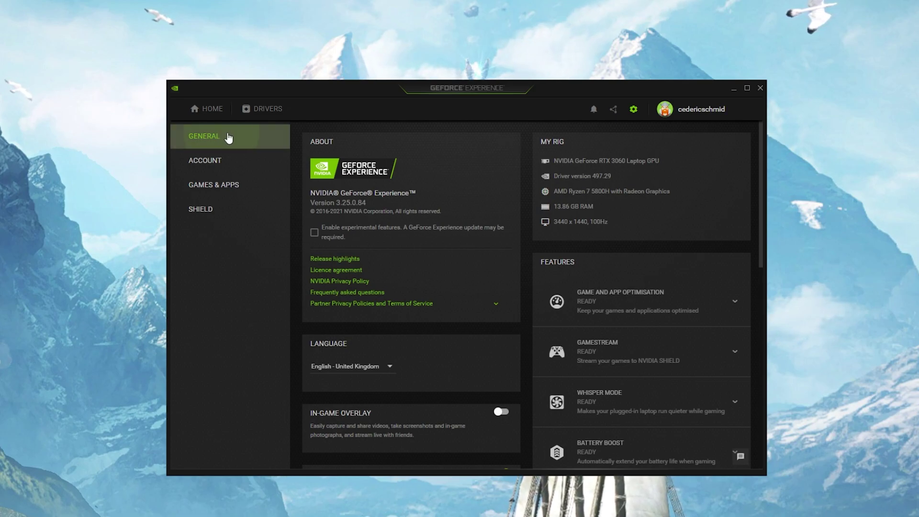
scroll(430, 189, down, 5)
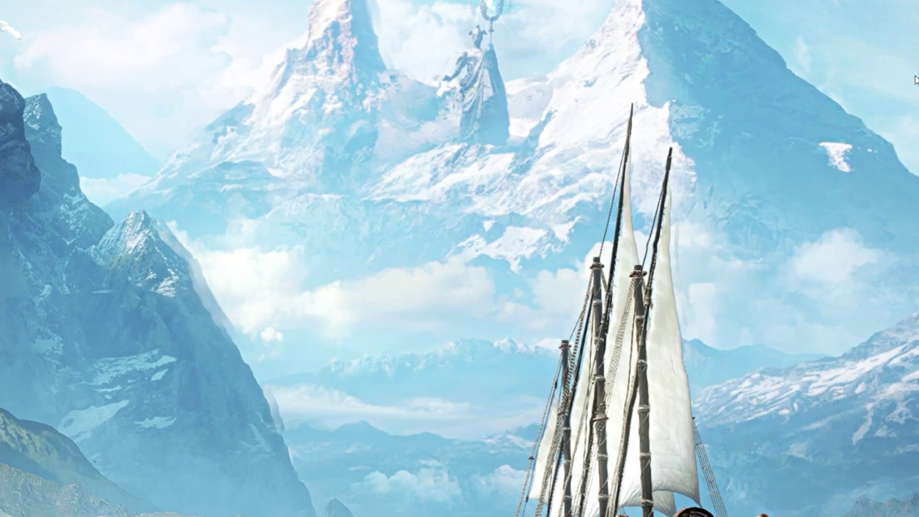
Search Windows for "update" and open Check for updates in the system settings
key(super)
text(update)
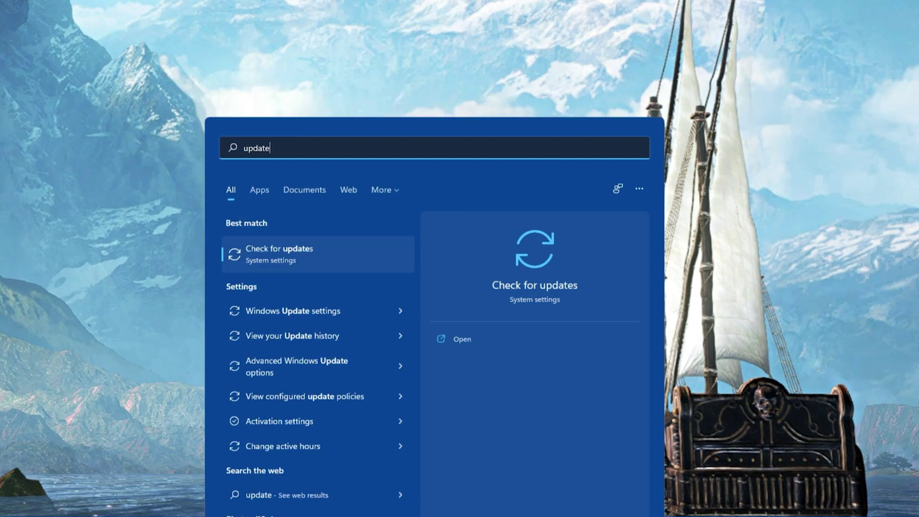
key(Return)
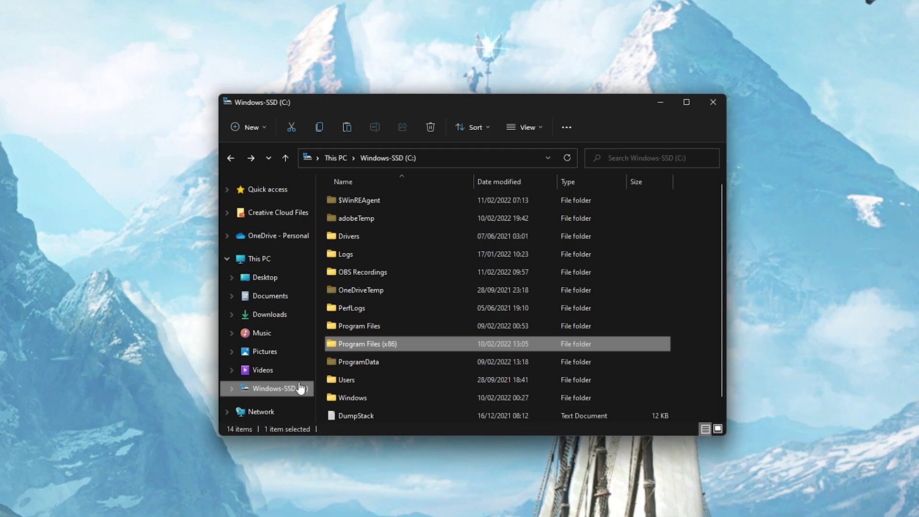
In File Explorer, open the Lost Ark folder under Program Files (x86)\Steam\steamapps\common
key(Return)
key(s)
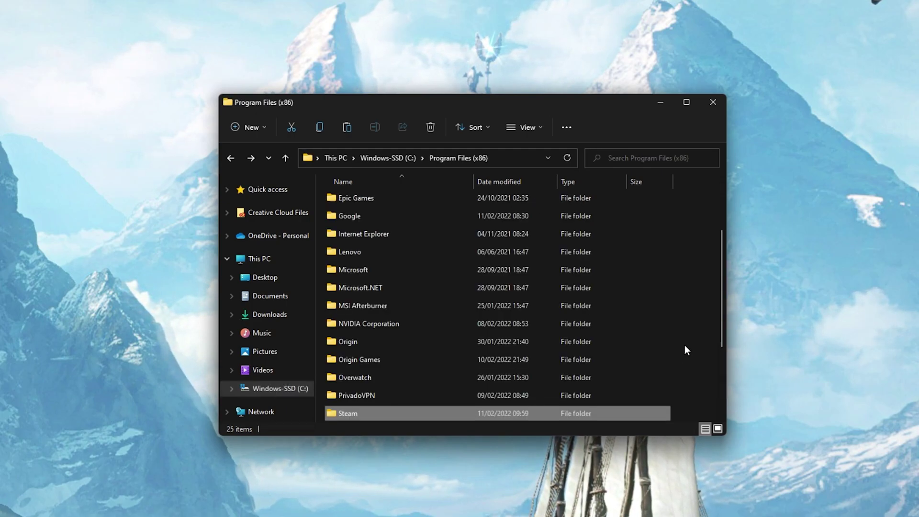
key(Return)
text(steamapps)
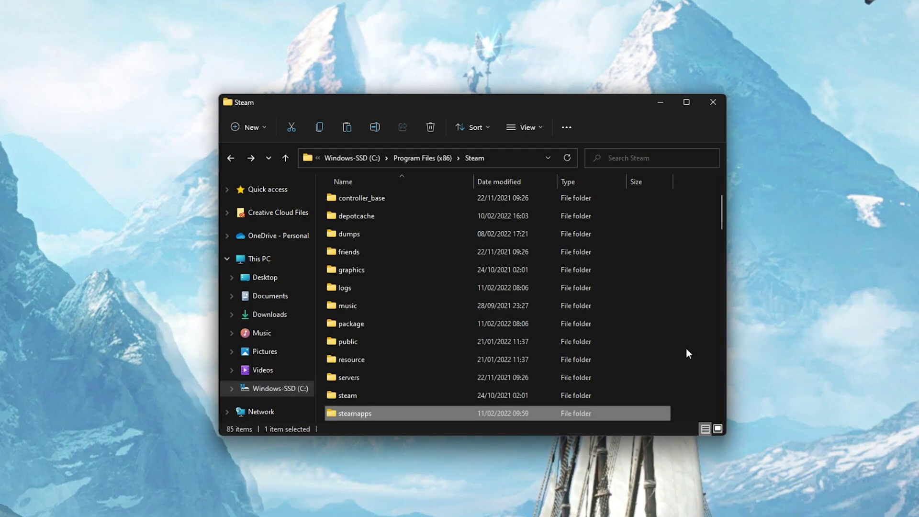
key(Return)
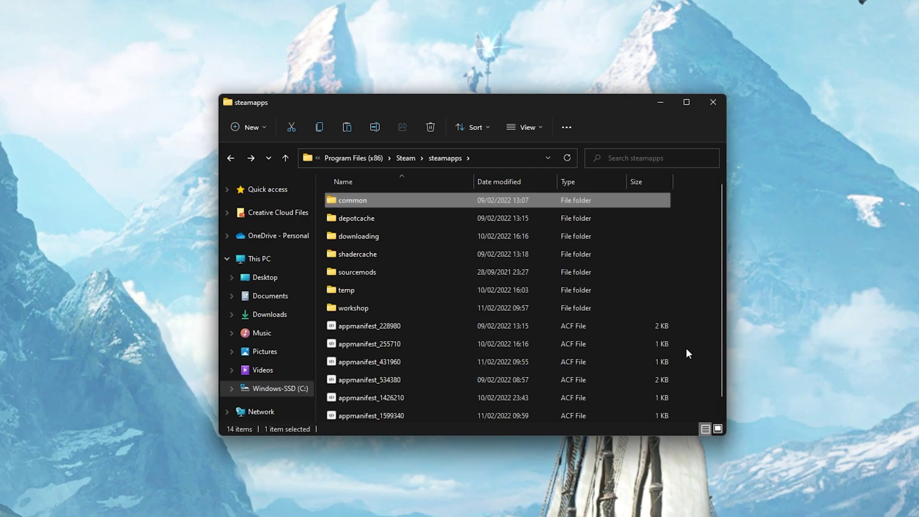
key(Return)
text(lost)
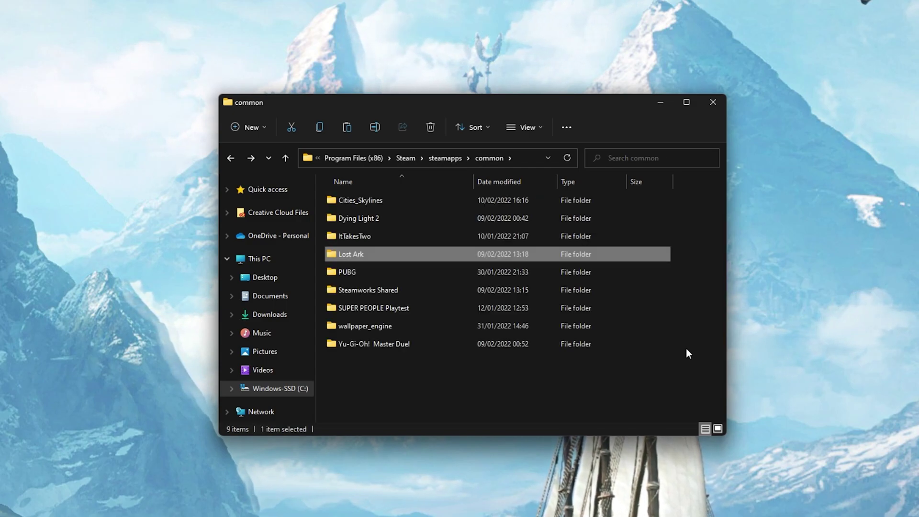
key(Return)
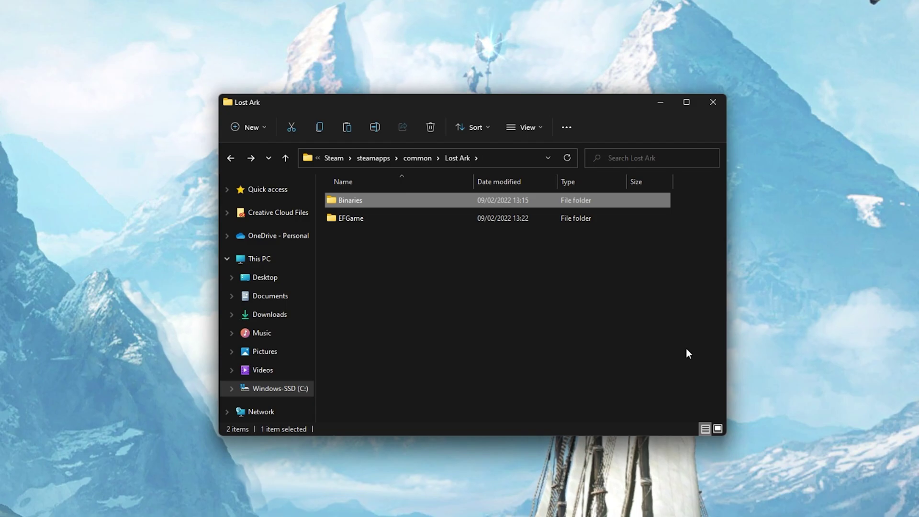
Locate the LOSTARK application inside the Binaries\Win64 folder
key(Return)
text(w)
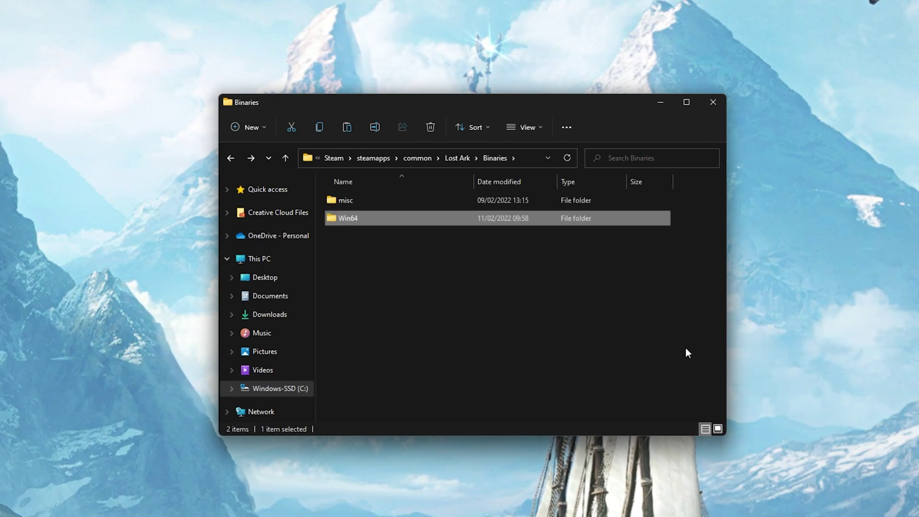
key(Return)
text(lost)
scroll(395, 380, down, 3)
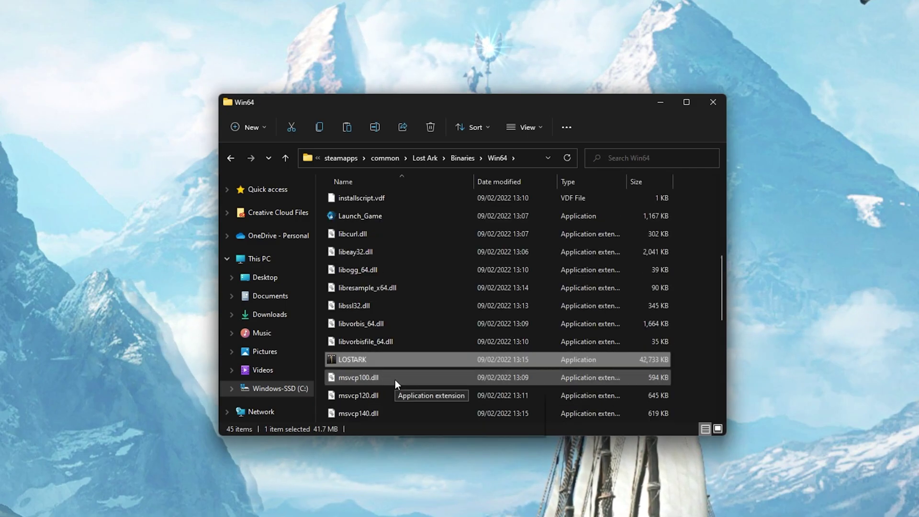
Turn on Disable full-screen optimisations in the LOSTARK application's compatibility properties, closing the folder window and accepting the properties
right_click(380, 248)
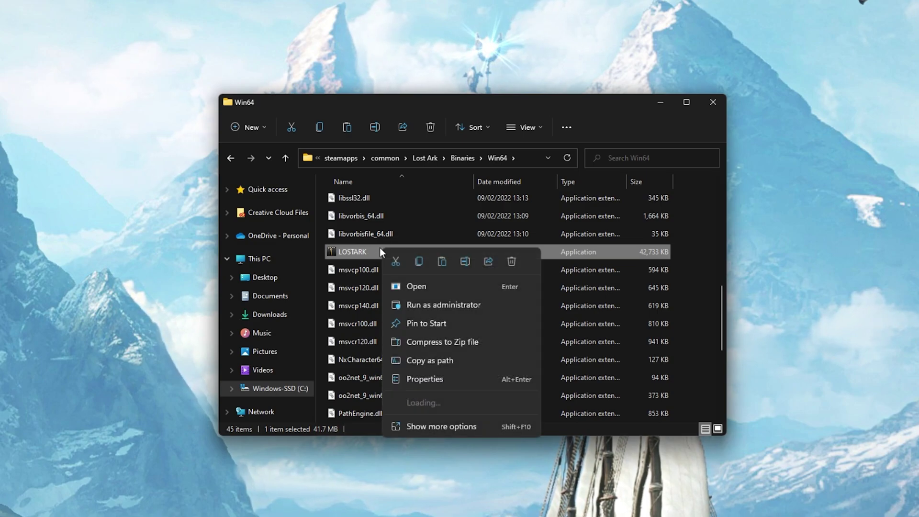
click(428, 380)
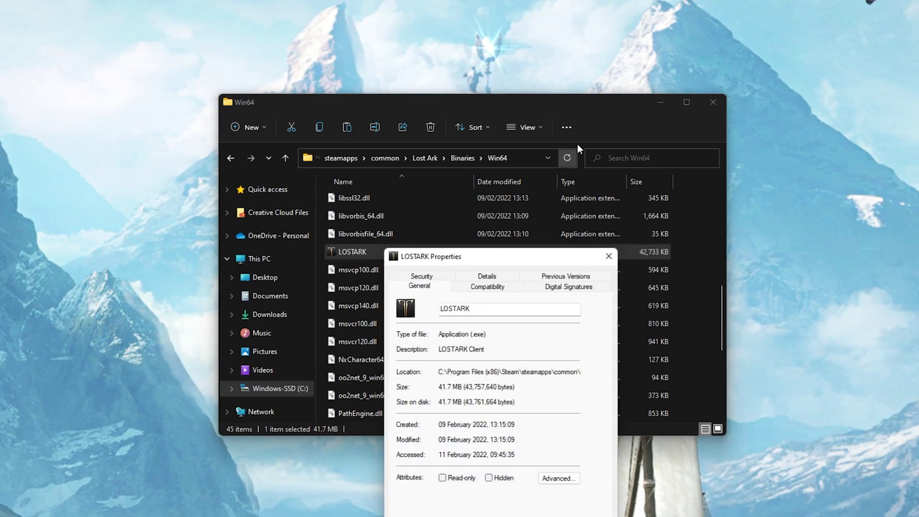
click(712, 104)
drag(486, 257, 444, 99)
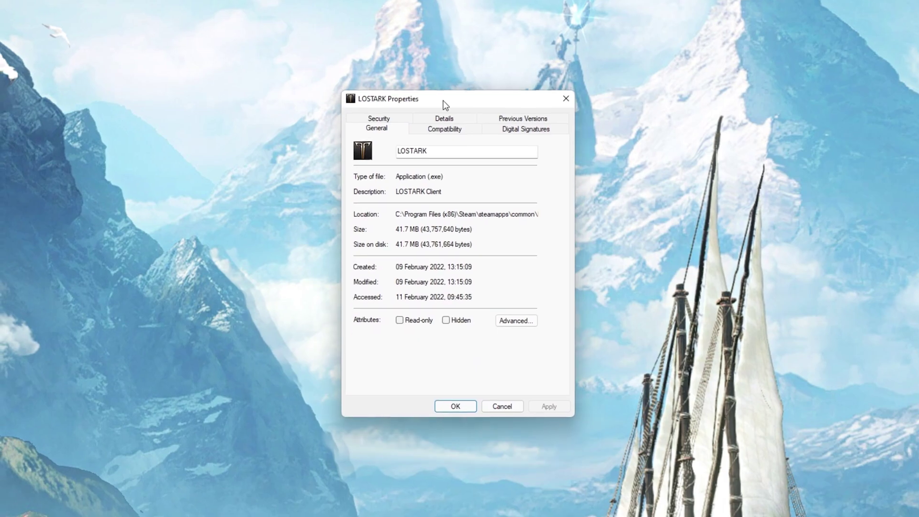
click(425, 126)
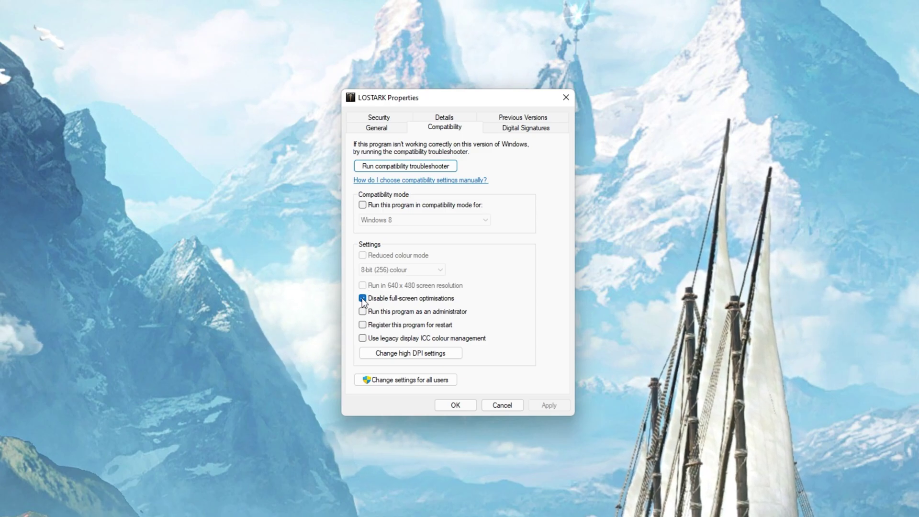
click(450, 404)
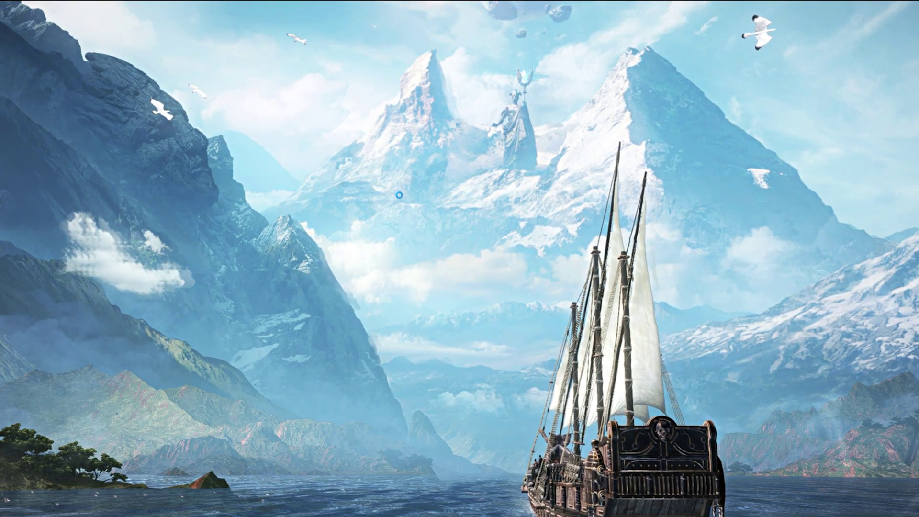
In the Windows display settings, keep Scale at 100% (Recommended) and choose the 3440 × 1440 (Recommended) display resolution
right_click(393, 190)
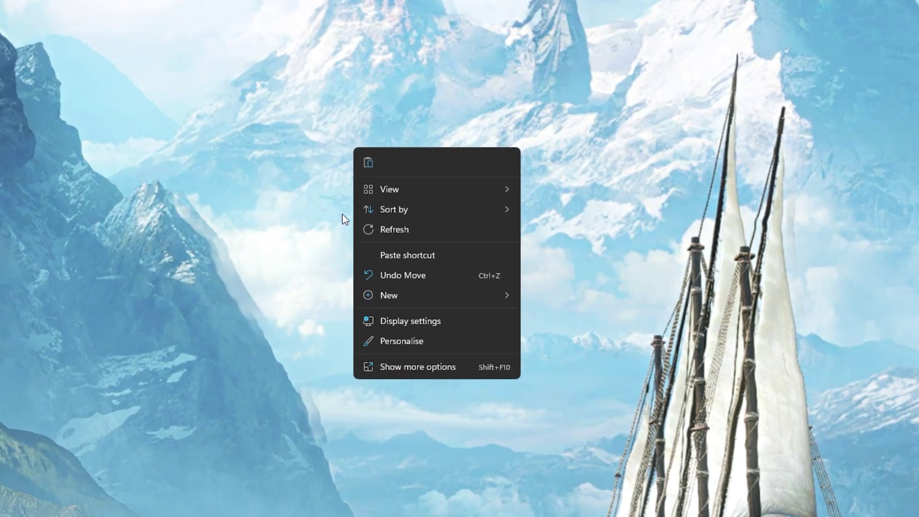
click(400, 320)
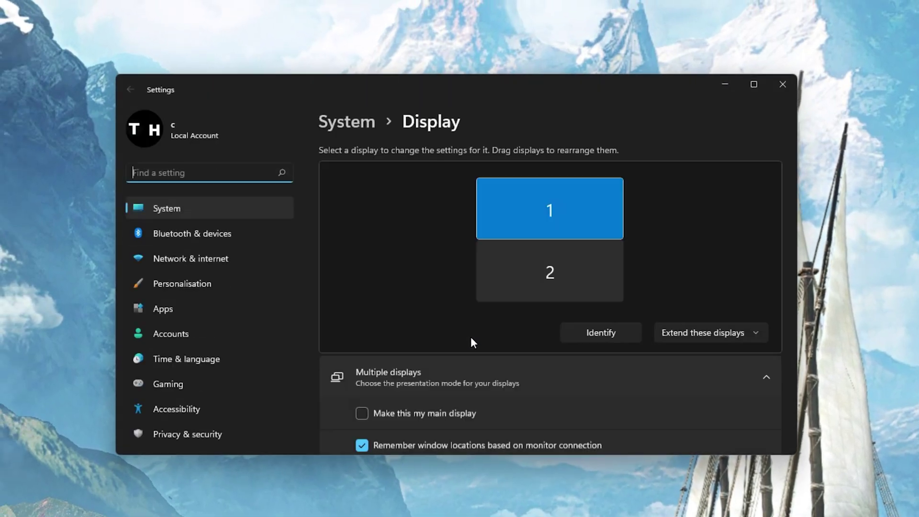
scroll(470, 337, down, 10)
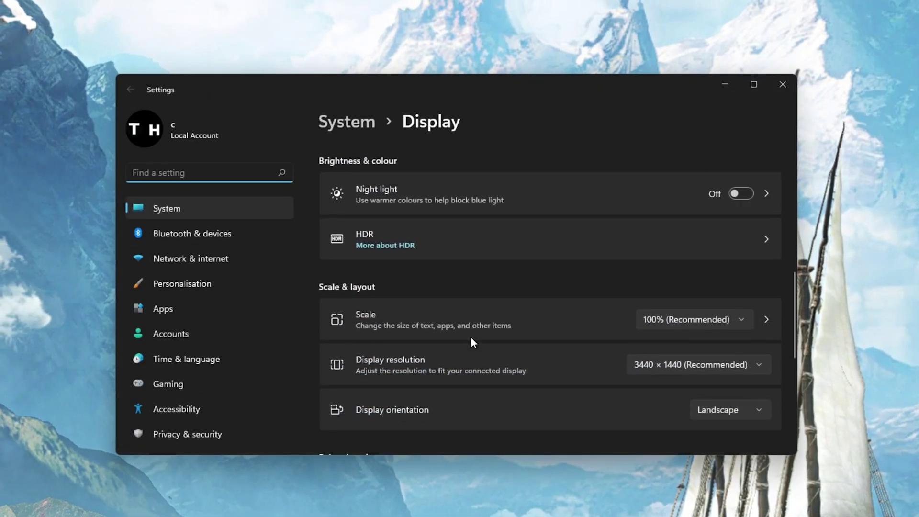
click(745, 274)
click(745, 274)
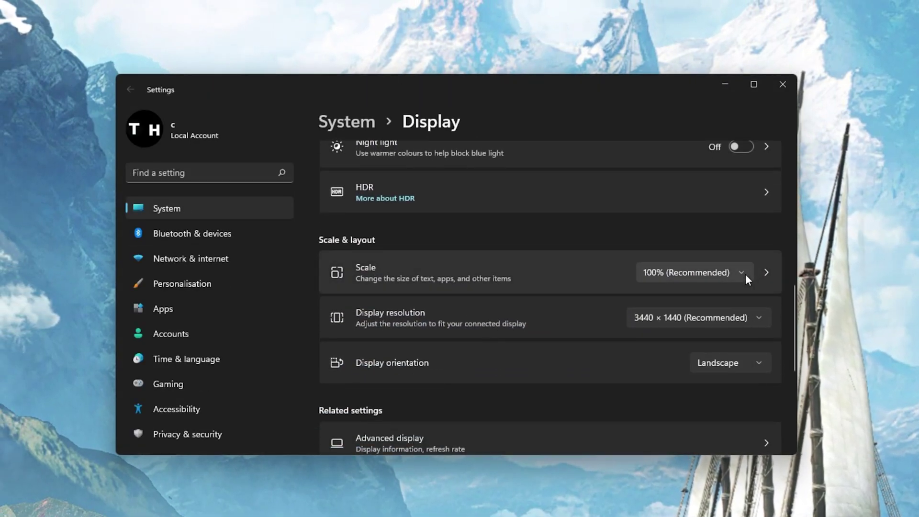
click(755, 318)
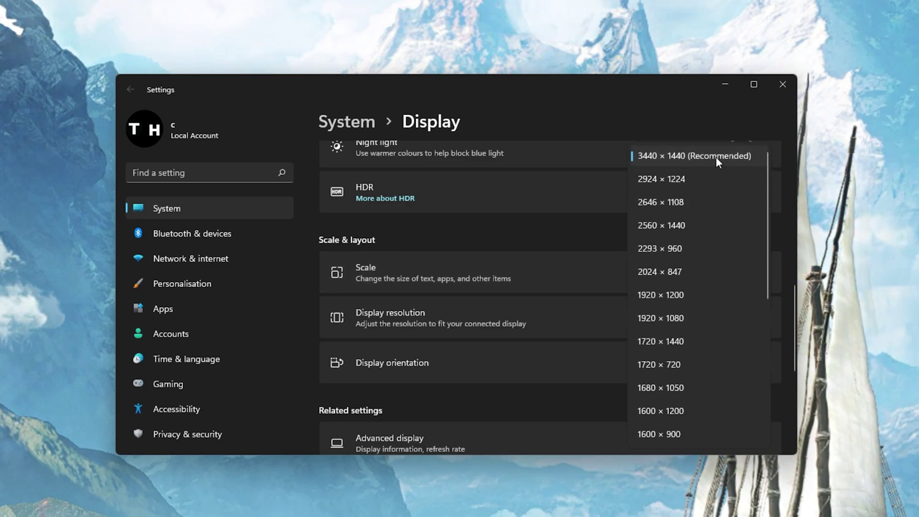
click(716, 157)
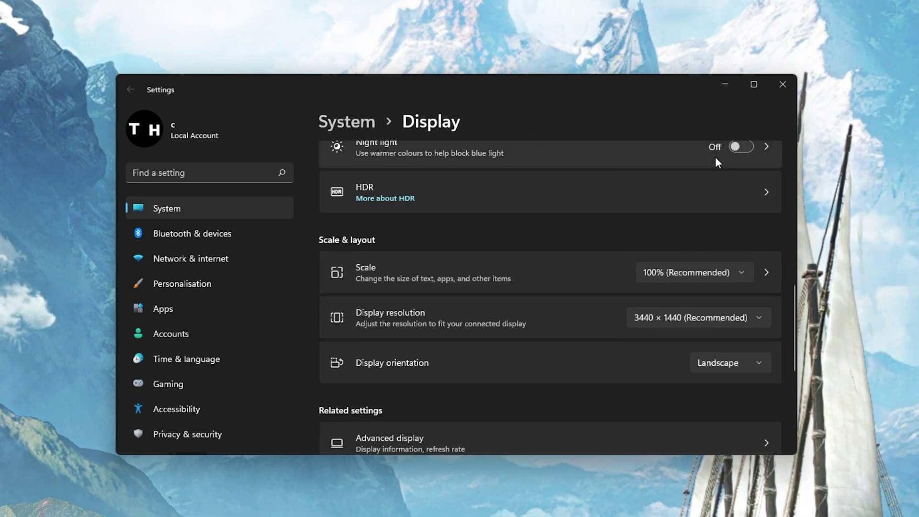